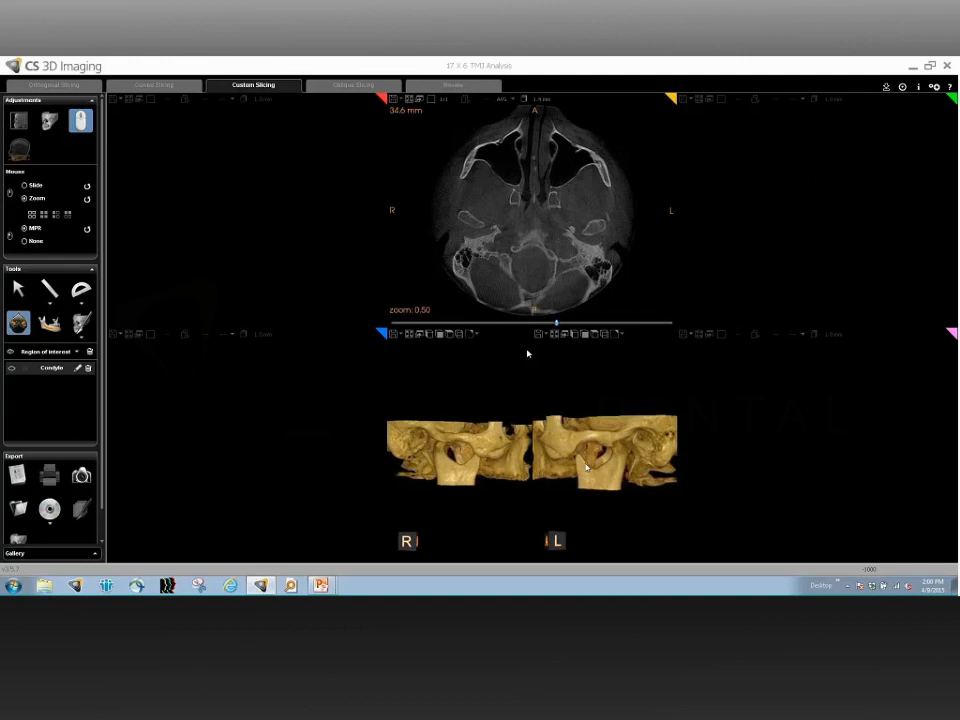
Create a TMJ analysis by drawing the slicing line through the right condyle on the axial view and aligning the mirrored line with the left condyle
drag(600, 462, 594, 467)
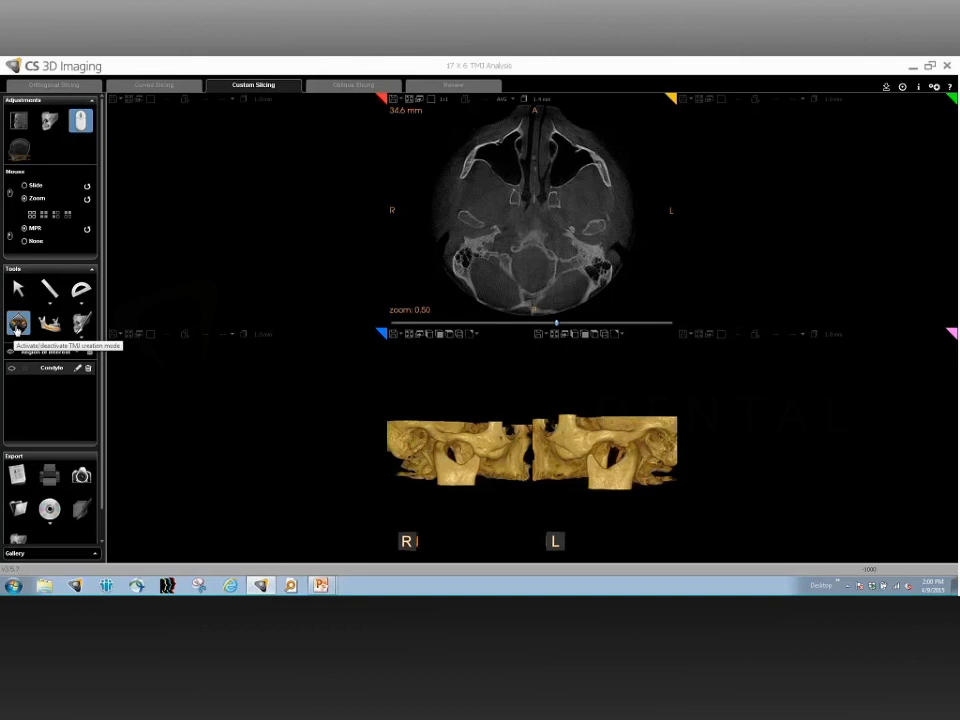
click(17, 323)
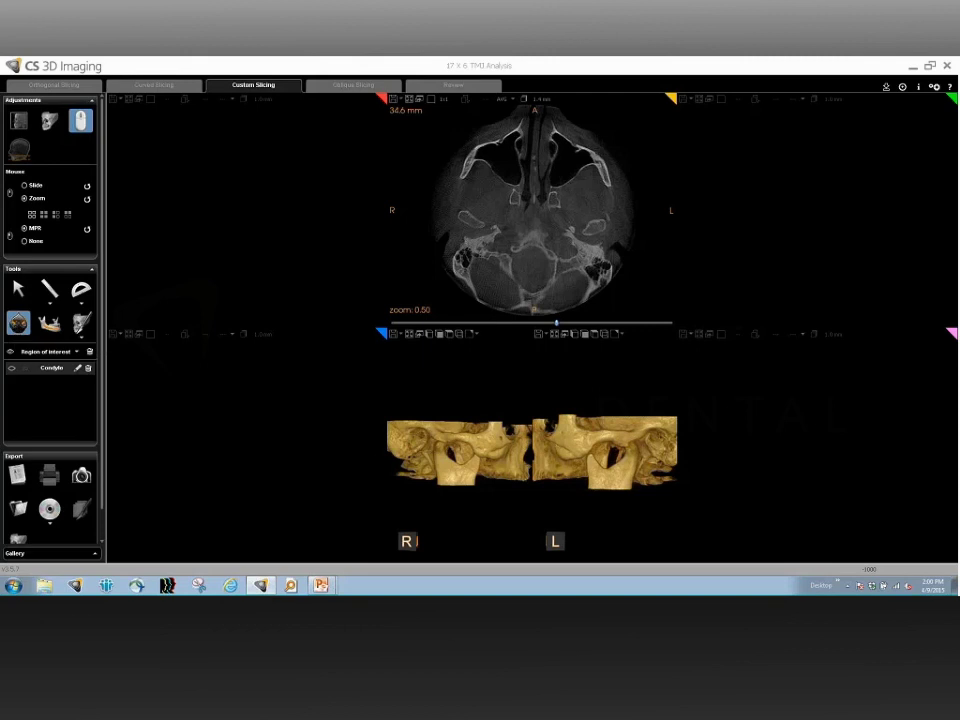
click(452, 208)
click(499, 238)
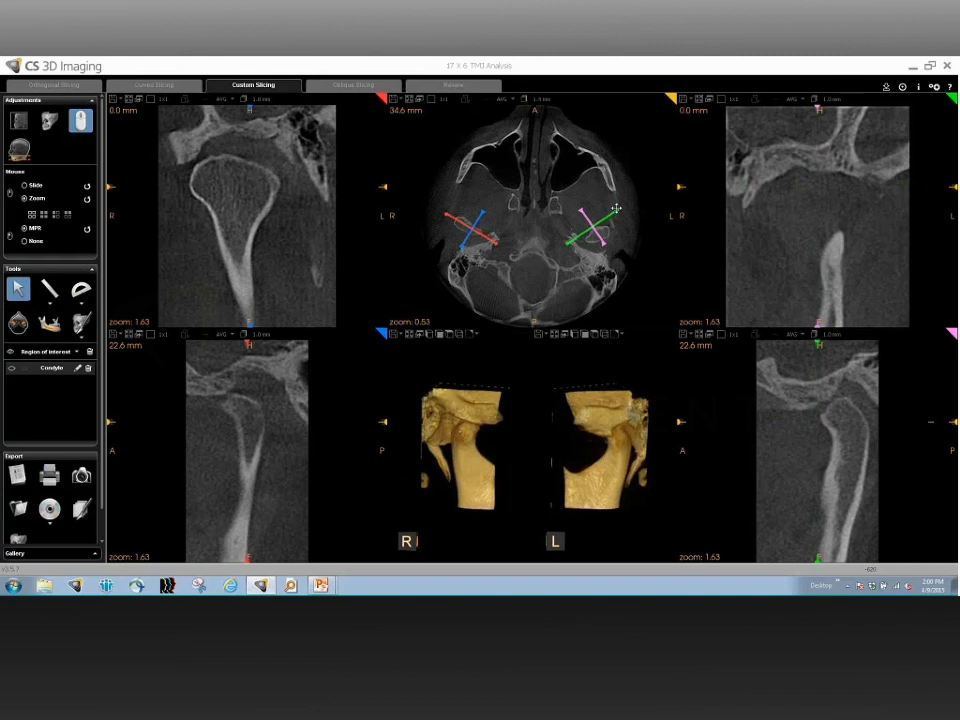
drag(615, 213, 622, 225)
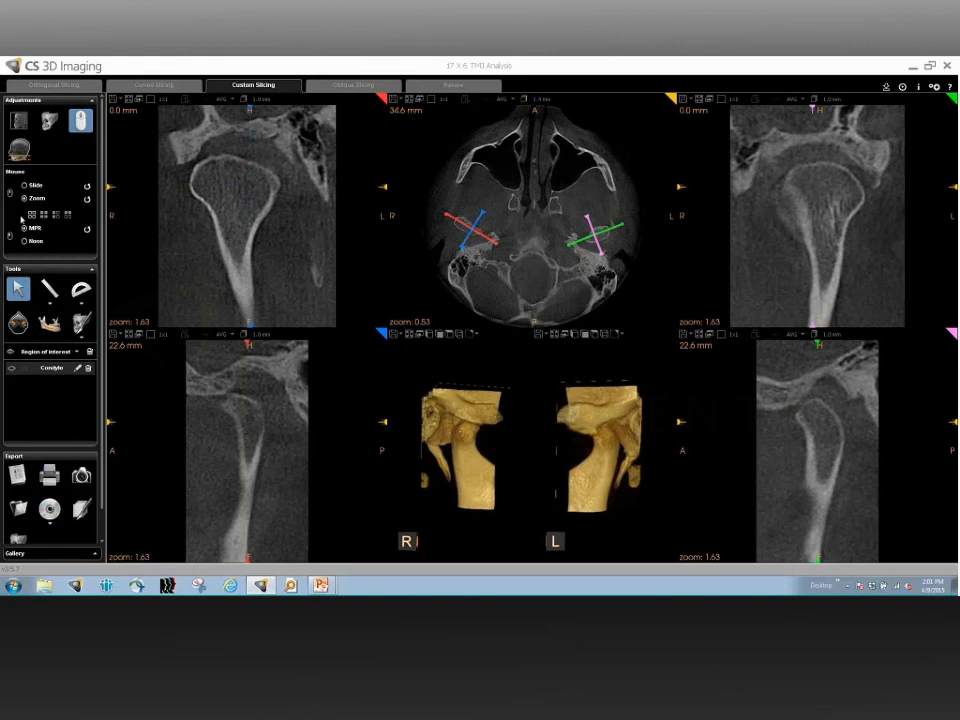
Zoom the coronal and sagittal condyle slices independently of each other and enlarge the paired 3D condyle models
drag(212, 246, 253, 246)
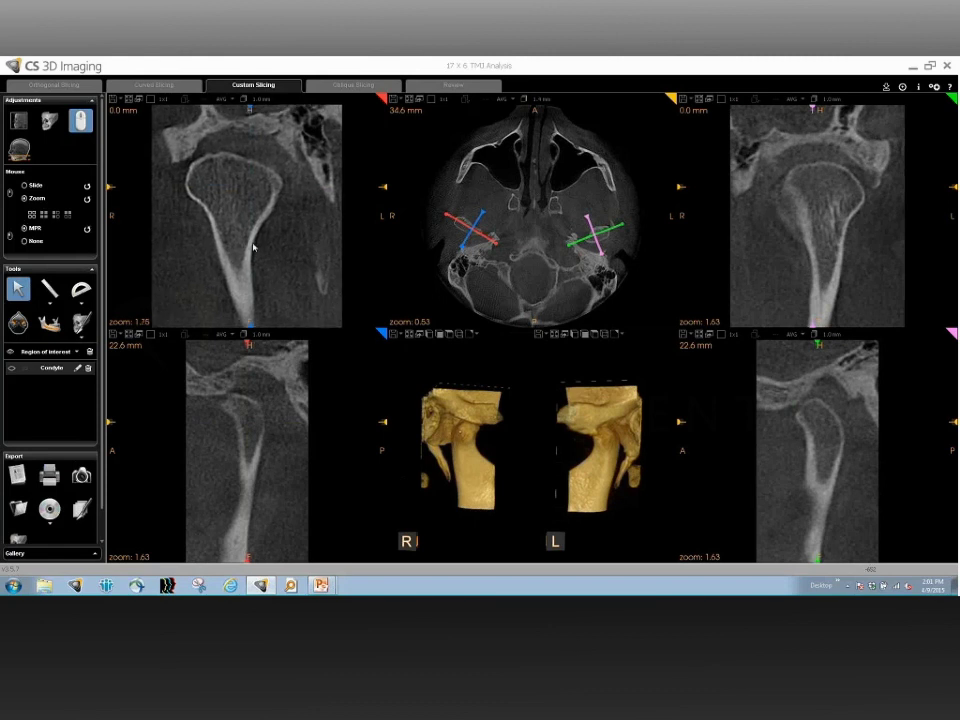
drag(862, 268, 876, 268)
mouse_move(840, 435)
mouse_down()
mouse_move(853, 435)
mouse_move(842, 434)
mouse_up()
drag(225, 465, 250, 464)
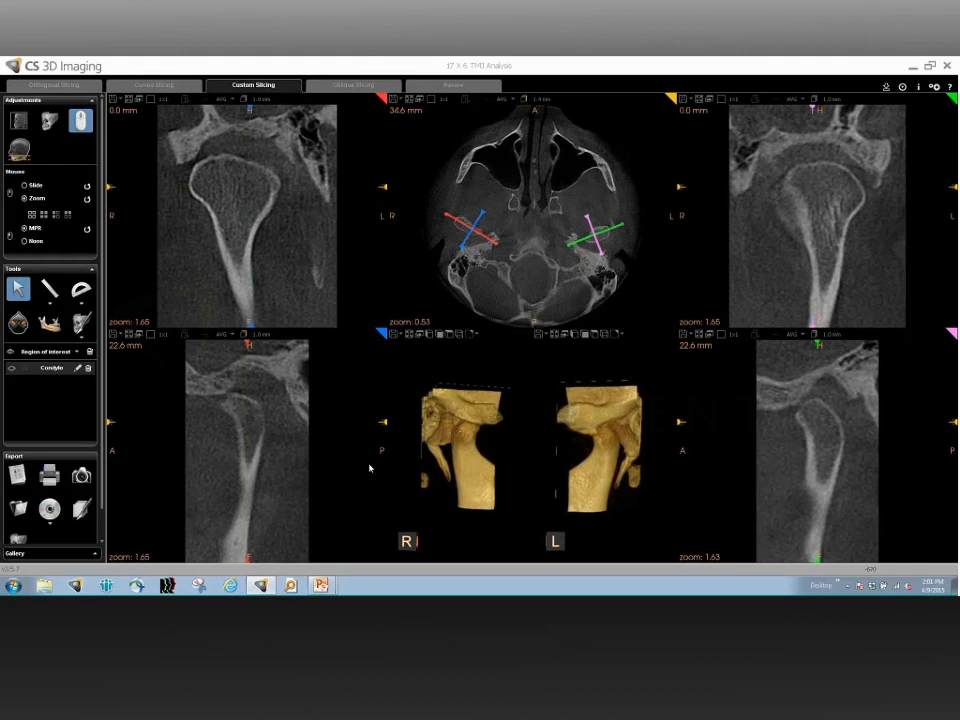
drag(440, 454, 593, 457)
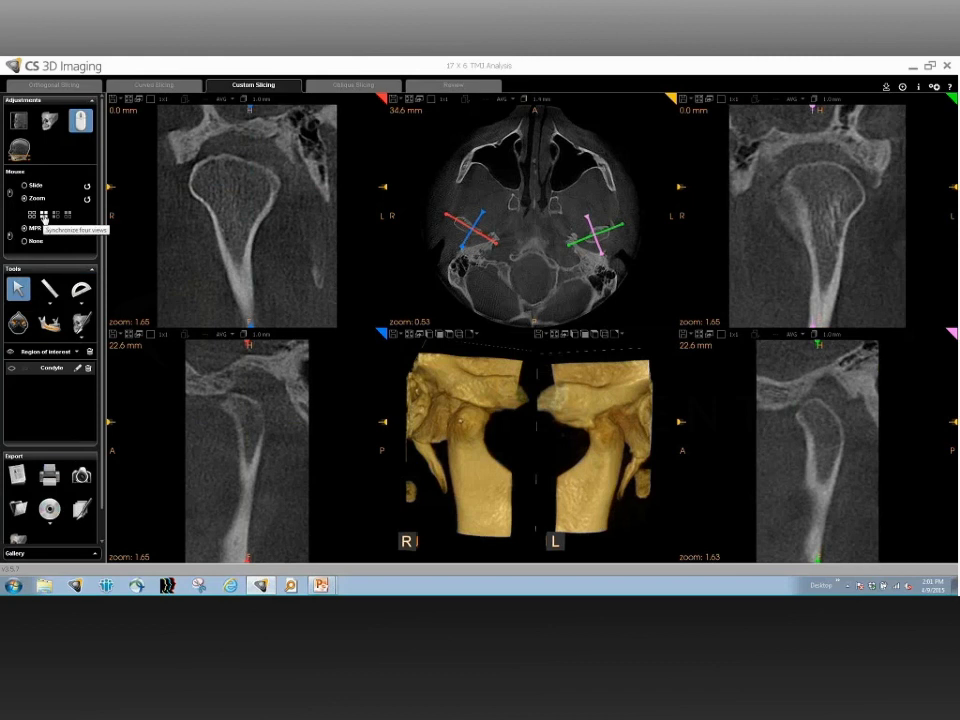
Synchronize zooming across all four condyle slice views and zoom them together
click(43, 217)
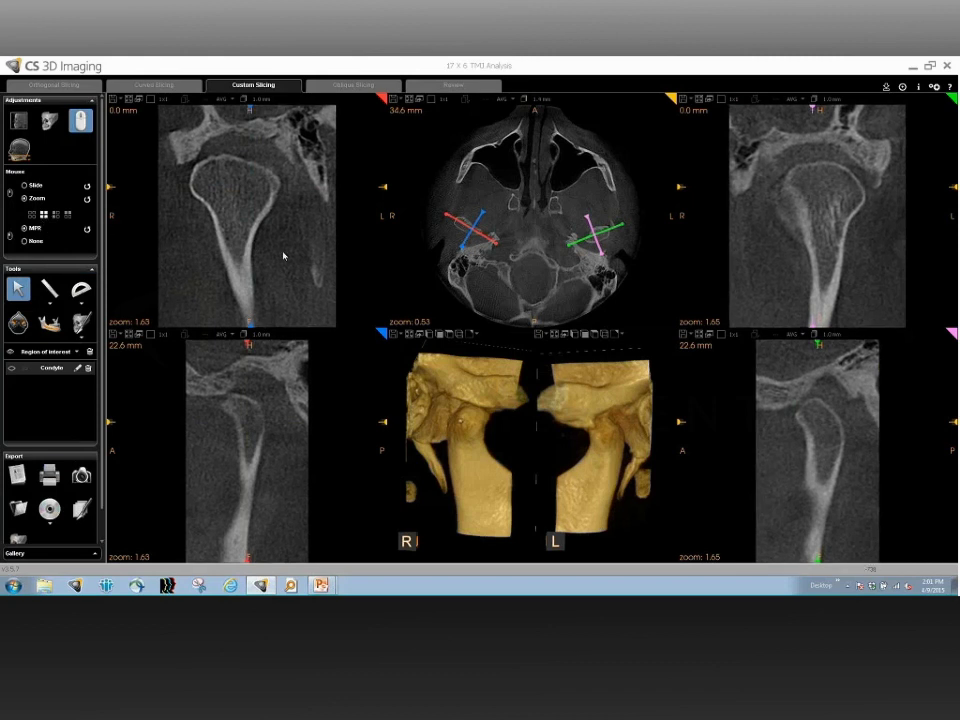
scroll(283, 256, down, 2)
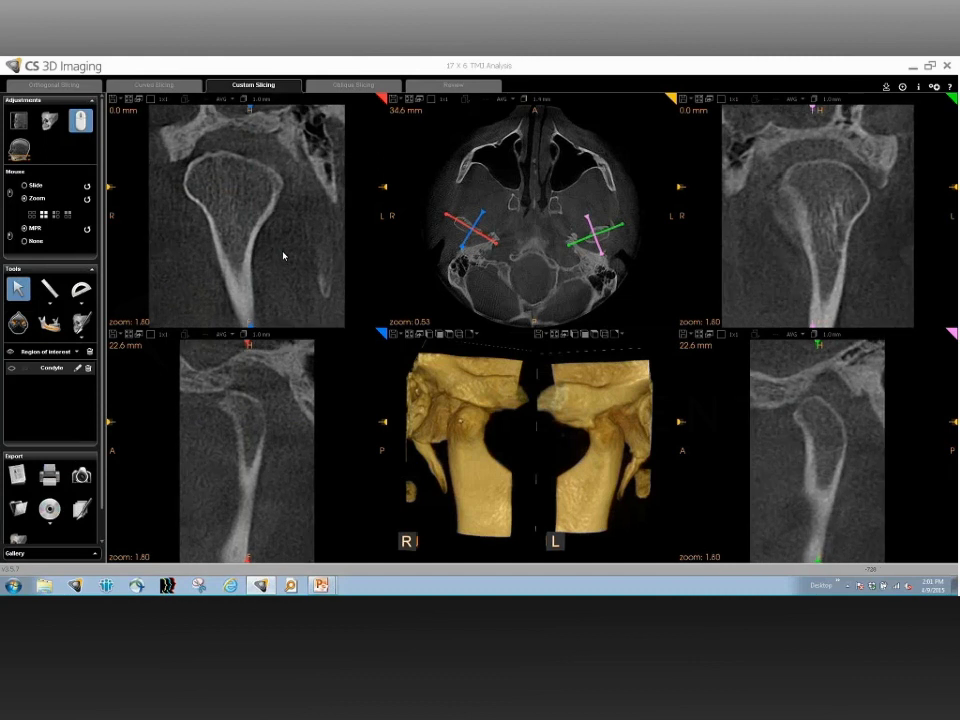
scroll(283, 256, up, 2)
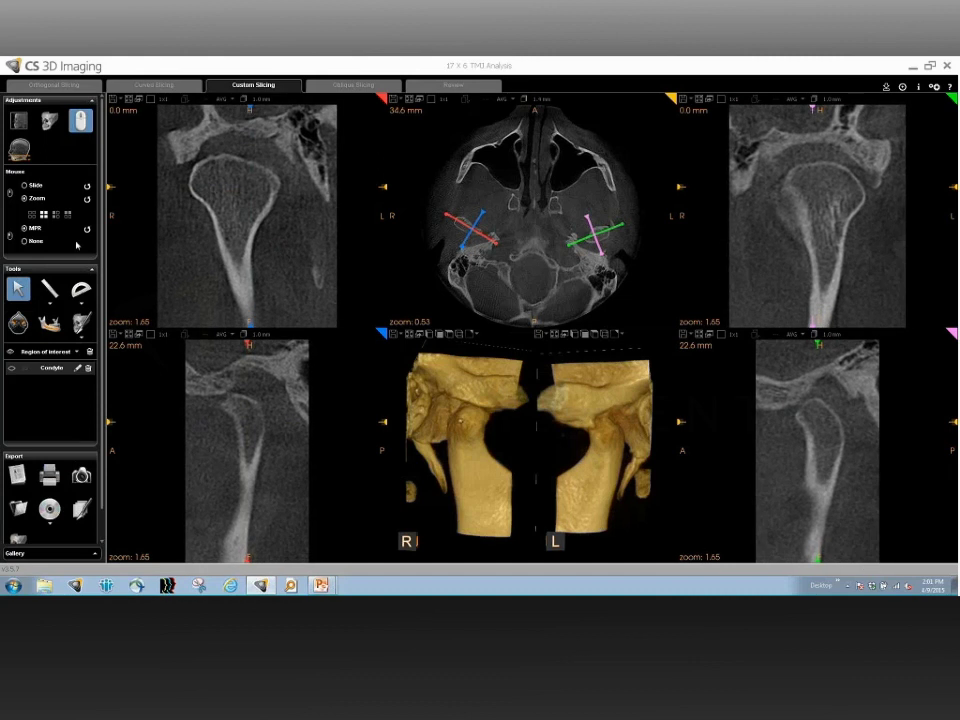
Synchronize zooming between the coronal and sagittal views of the same condyle and try it on both sides
scroll(242, 259, up, 3)
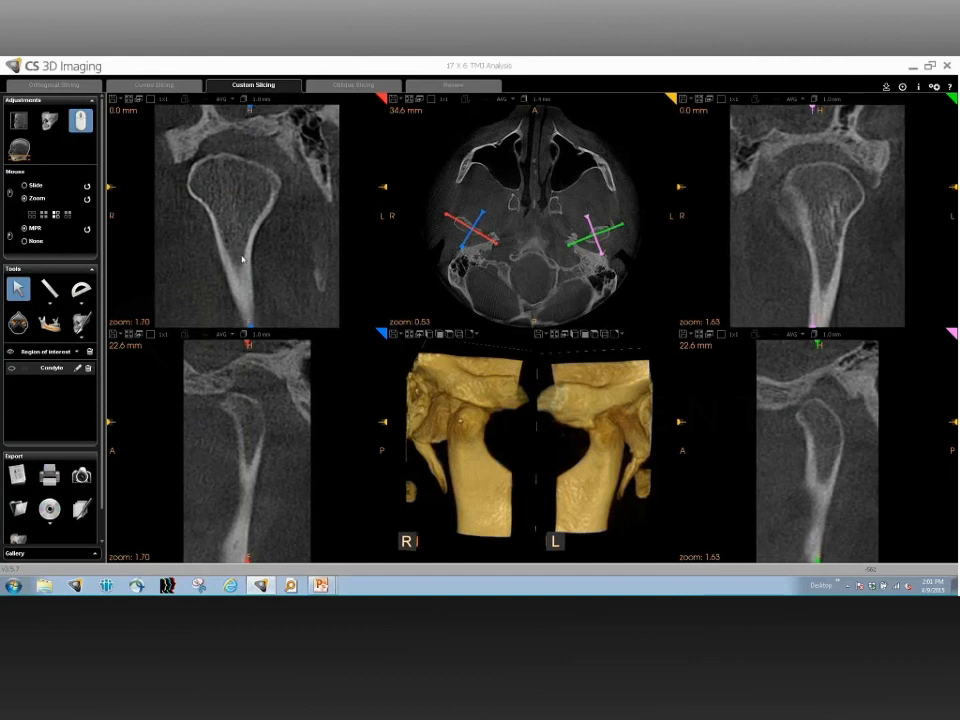
scroll(242, 259, down, 3)
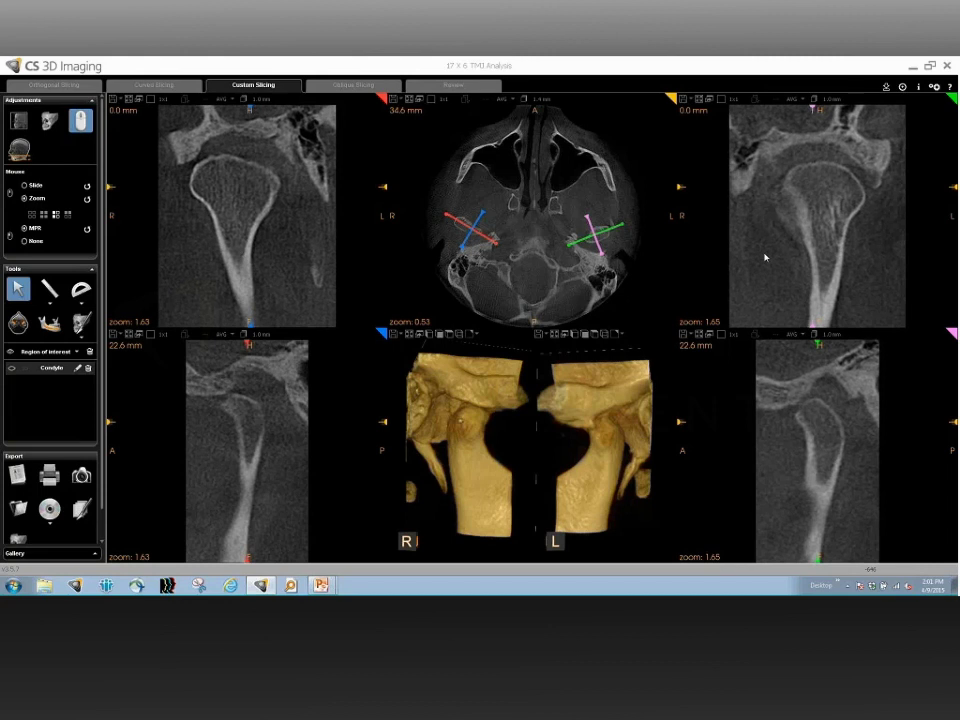
scroll(765, 258, up, 2)
scroll(765, 258, down, 2)
Synchronize zooming between matching right and left condyle views, with the coronal pair at 1.65 and the sagittal pair at 1.75
scroll(242, 240, up, 1)
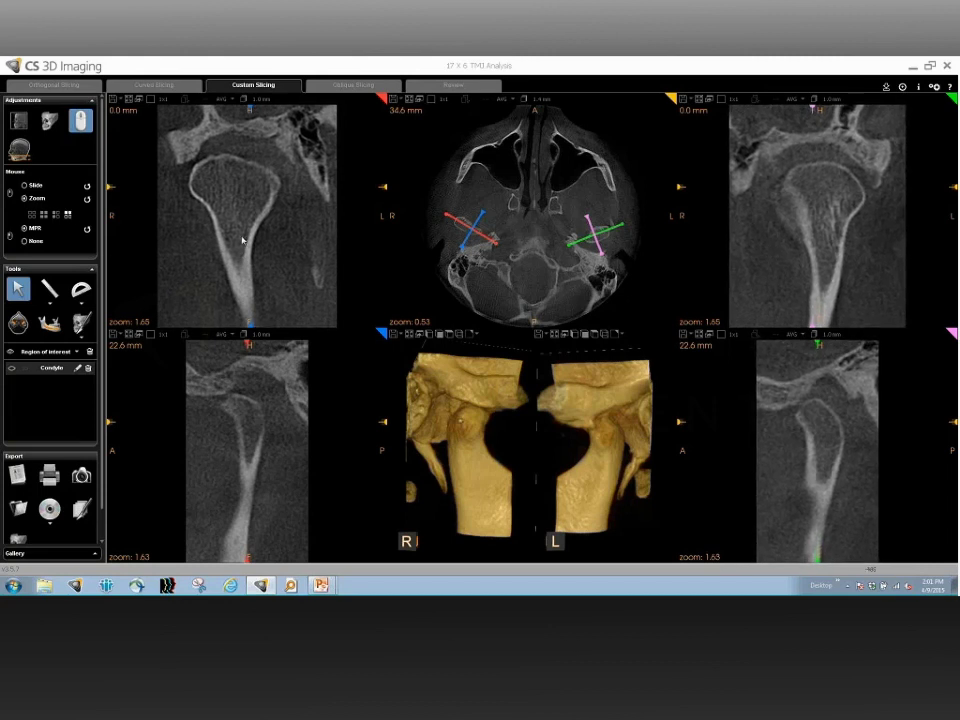
scroll(251, 468, up, 3)
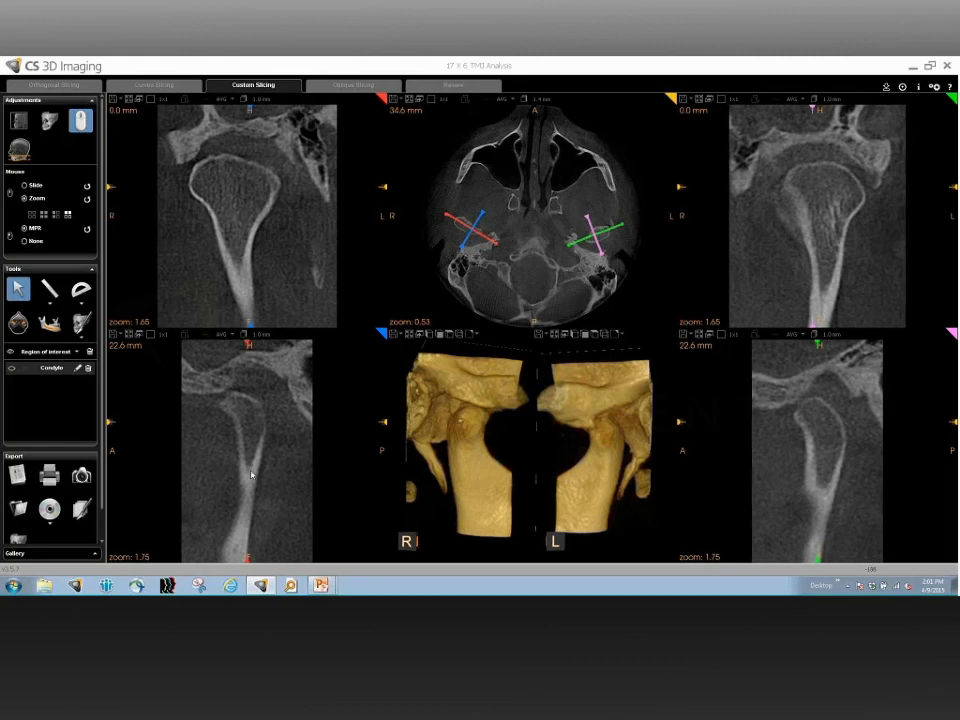
List the TMJ objects instead of the regions of interest and hide the TMJ slicing lines on the axial view
click(12, 369)
click(12, 369)
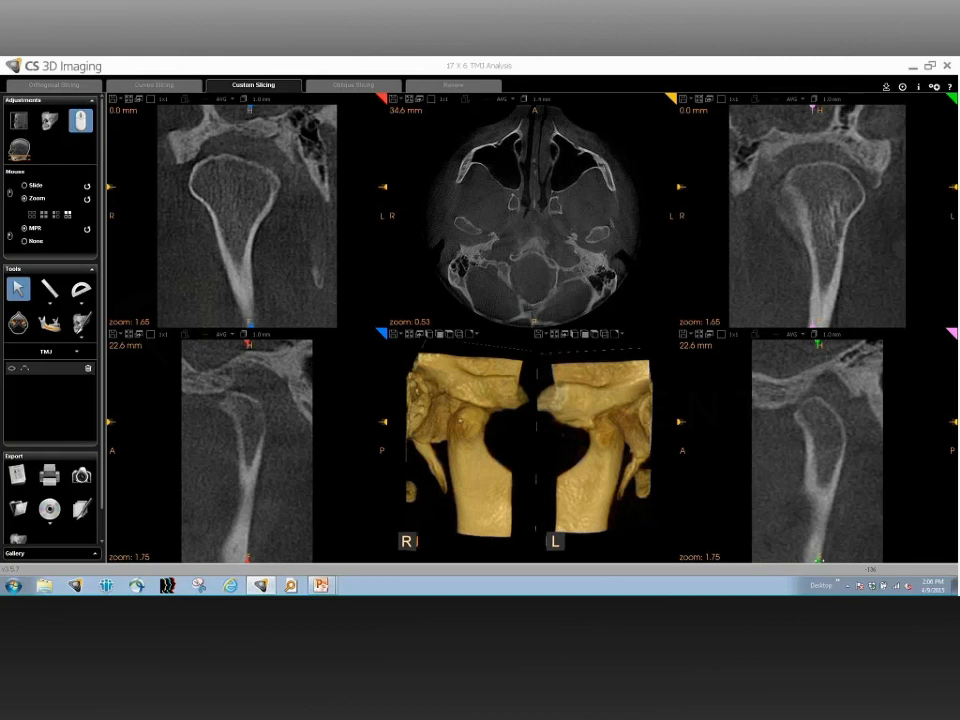
Move the green coronal plane front to back through the left condyle, ending at about 3.8 mm
drag(818, 558, 813, 560)
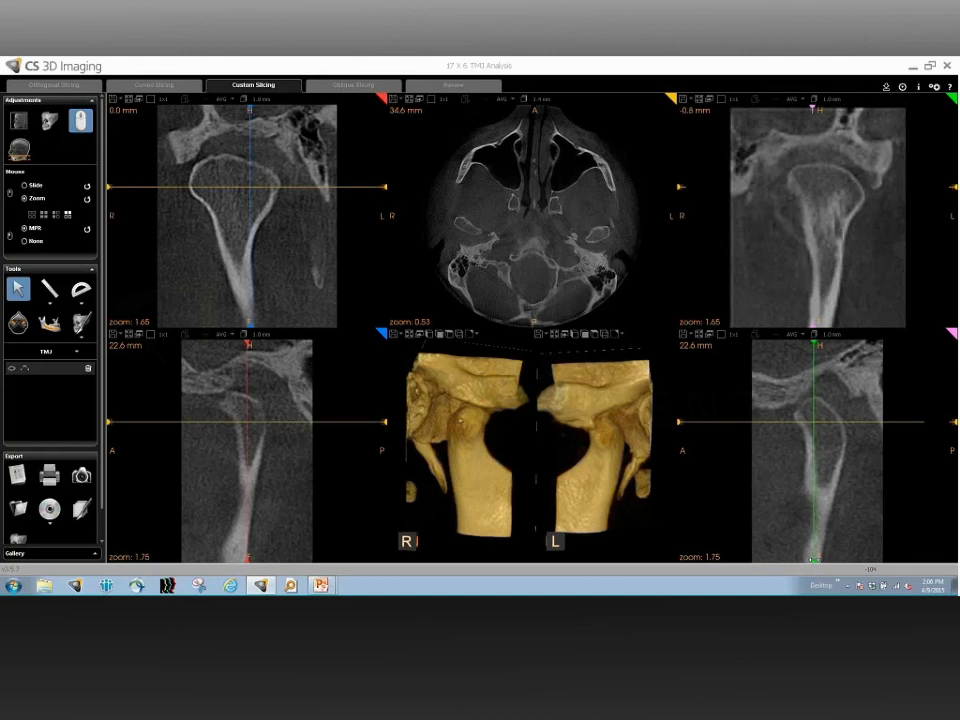
drag(813, 559, 787, 564)
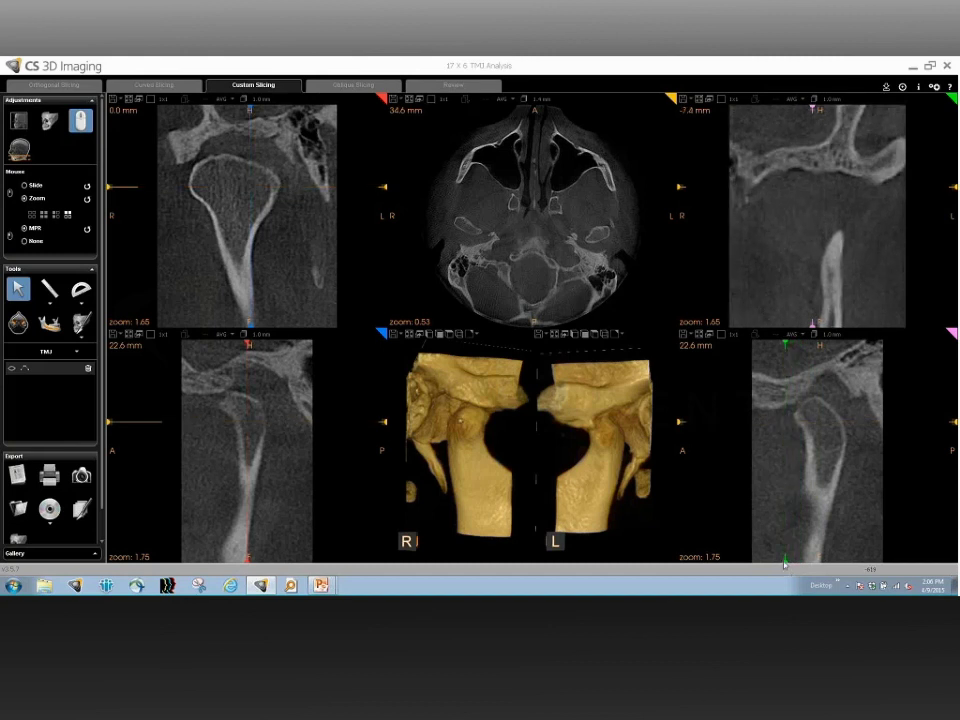
drag(785, 565, 827, 556)
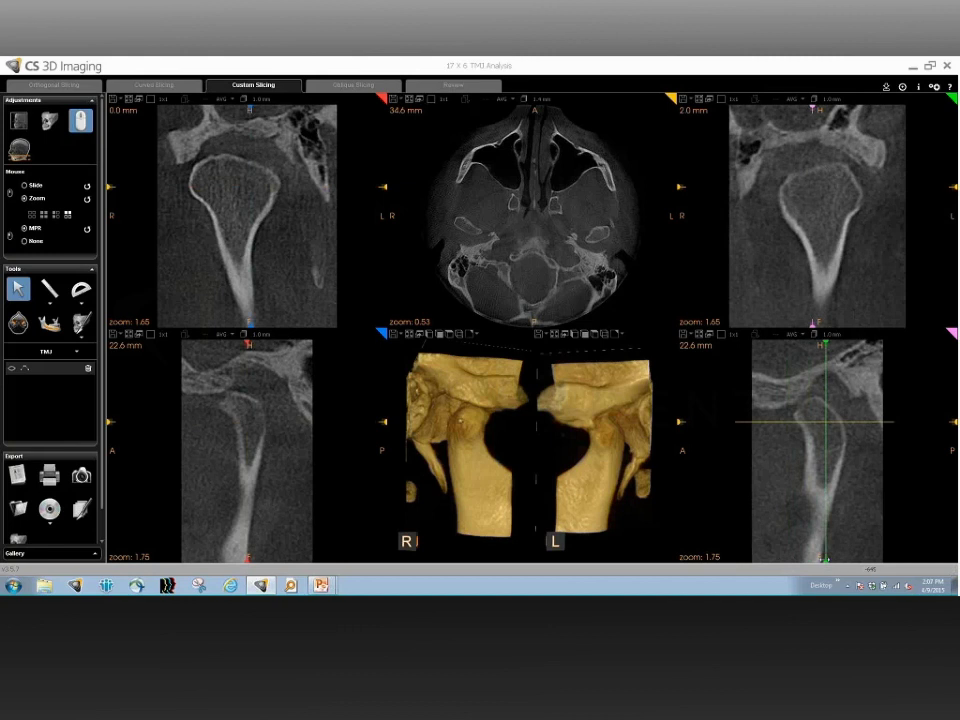
drag(826, 559, 835, 559)
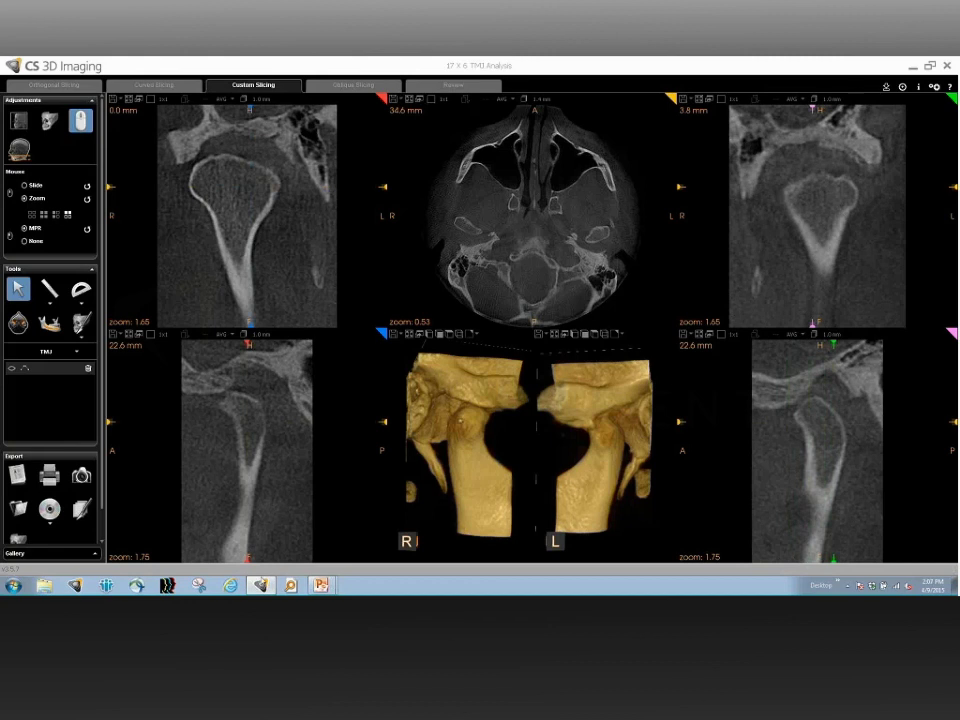
Move the red coronal plane back and forth through the right condyle, ending at about 1.8 mm
mouse_move(251, 567)
mouse_down()
mouse_move(209, 560)
mouse_move(240, 558)
mouse_up()
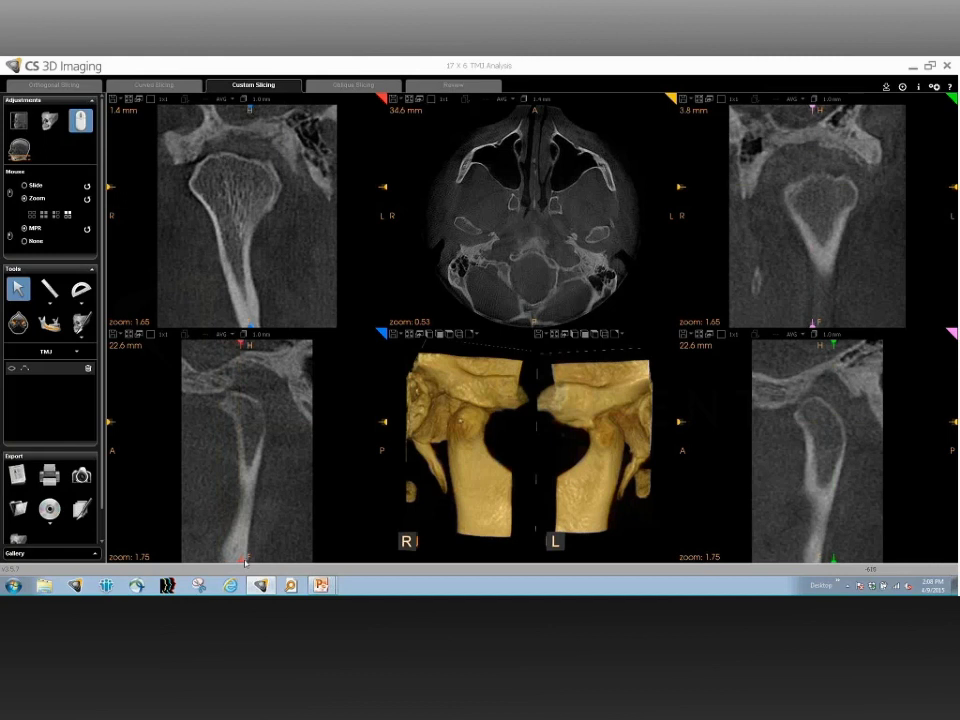
mouse_move(244, 563)
mouse_down()
mouse_move(236, 560)
mouse_move(257, 557)
mouse_up()
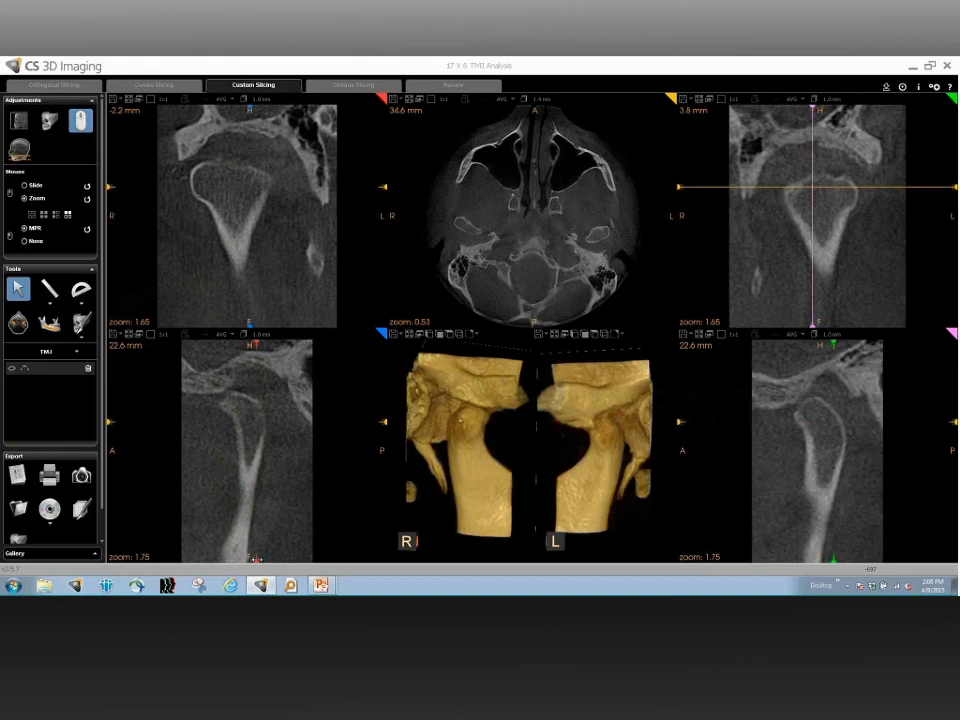
mouse_move(256, 560)
mouse_down()
mouse_move(267, 560)
mouse_move(239, 557)
mouse_up()
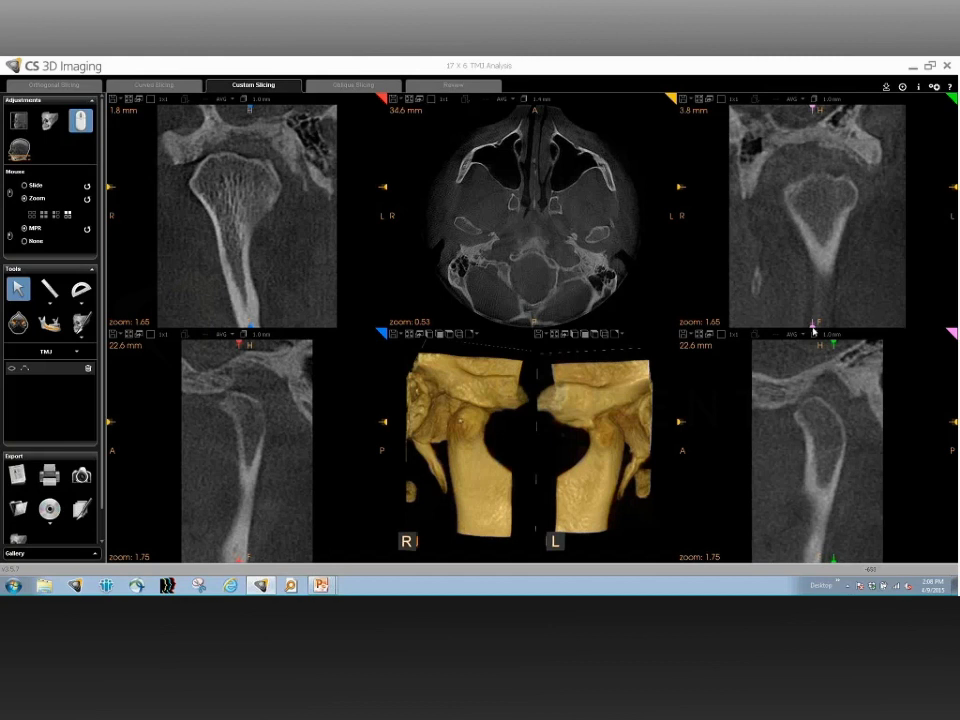
Move the left condyle's sagittal plane across the joint to about 31.4 mm and its coronal plane to about 1.6 mm
mouse_move(813, 330)
mouse_down()
mouse_move(870, 325)
mouse_move(840, 327)
mouse_up()
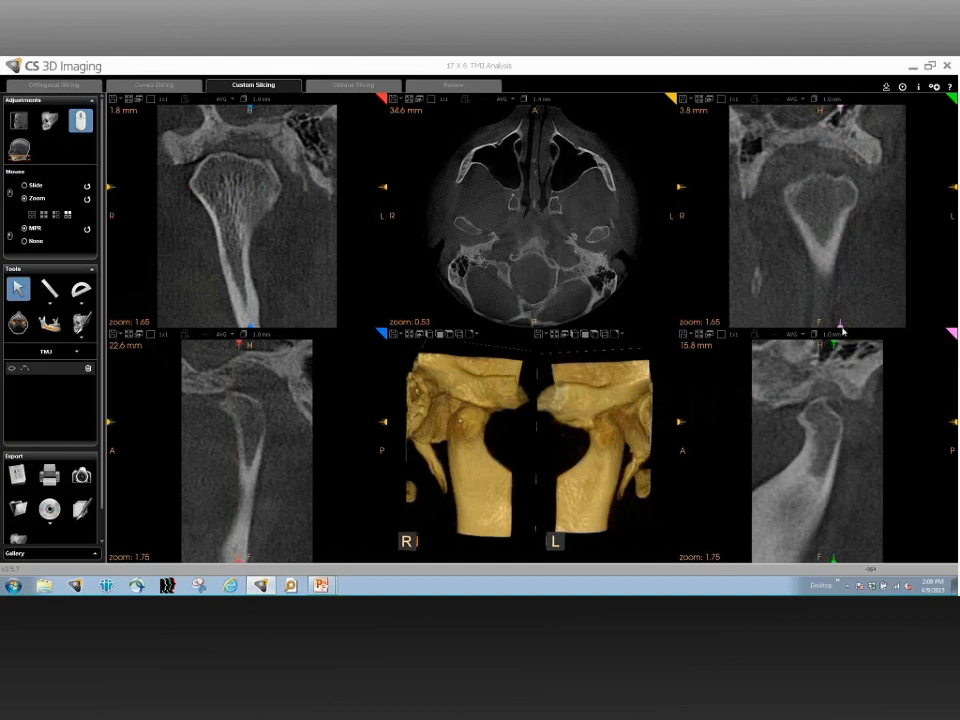
drag(841, 329, 830, 326)
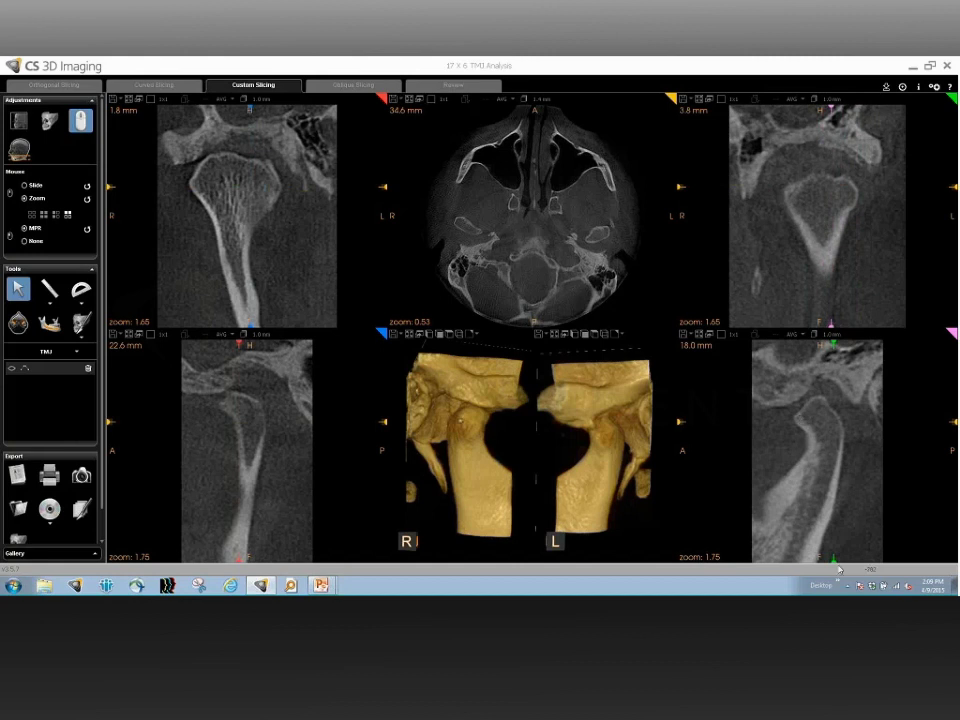
mouse_move(835, 561)
mouse_down()
mouse_move(795, 560)
mouse_move(826, 558)
mouse_up()
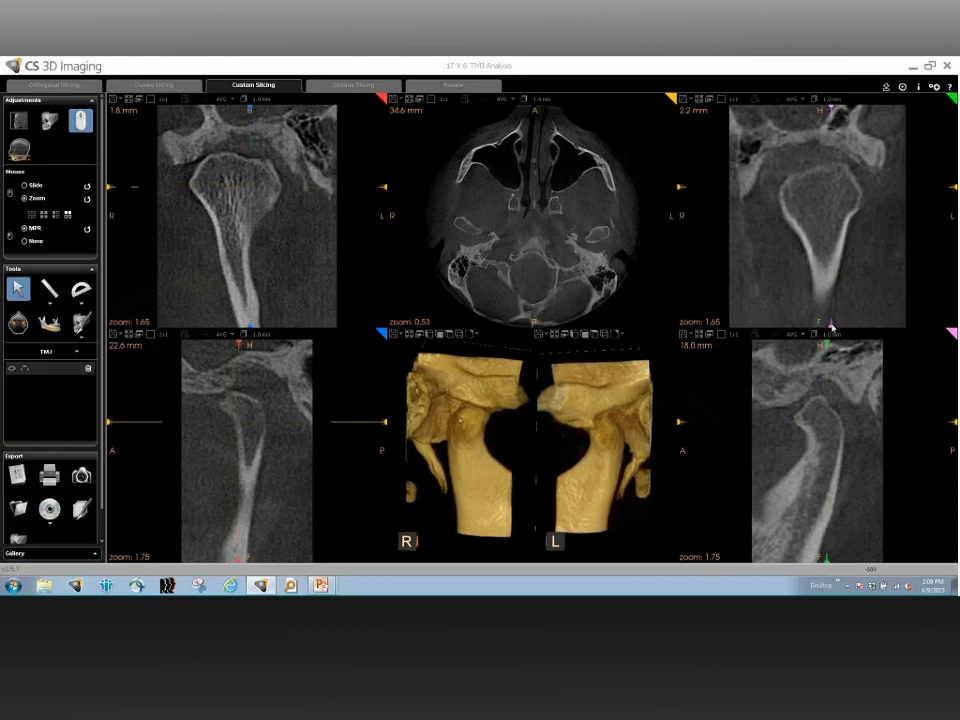
drag(832, 326, 814, 327)
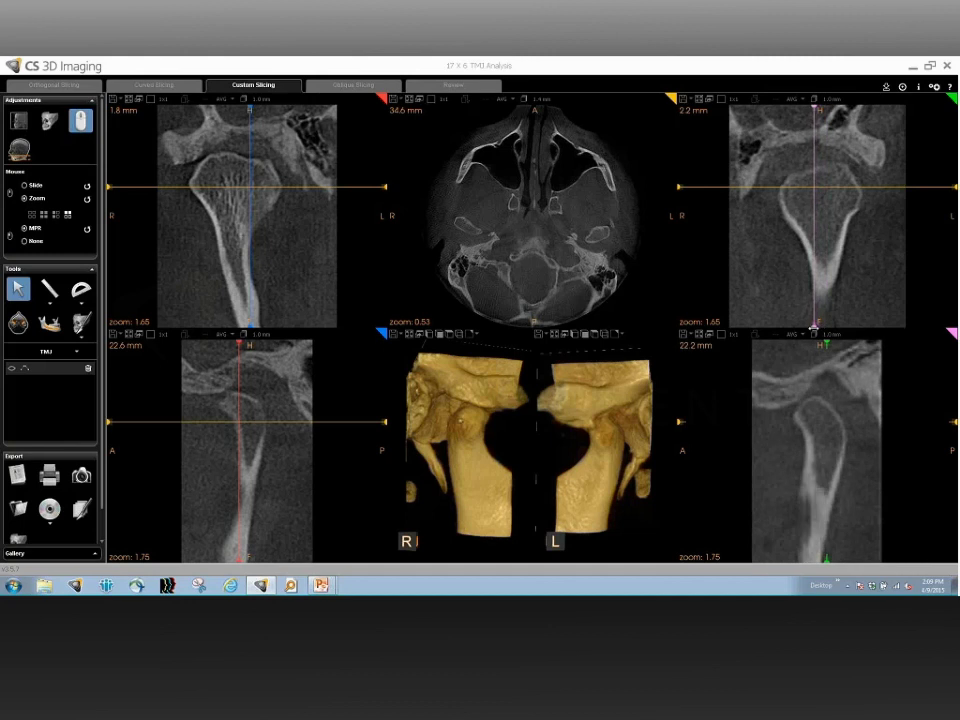
drag(814, 327, 807, 327)
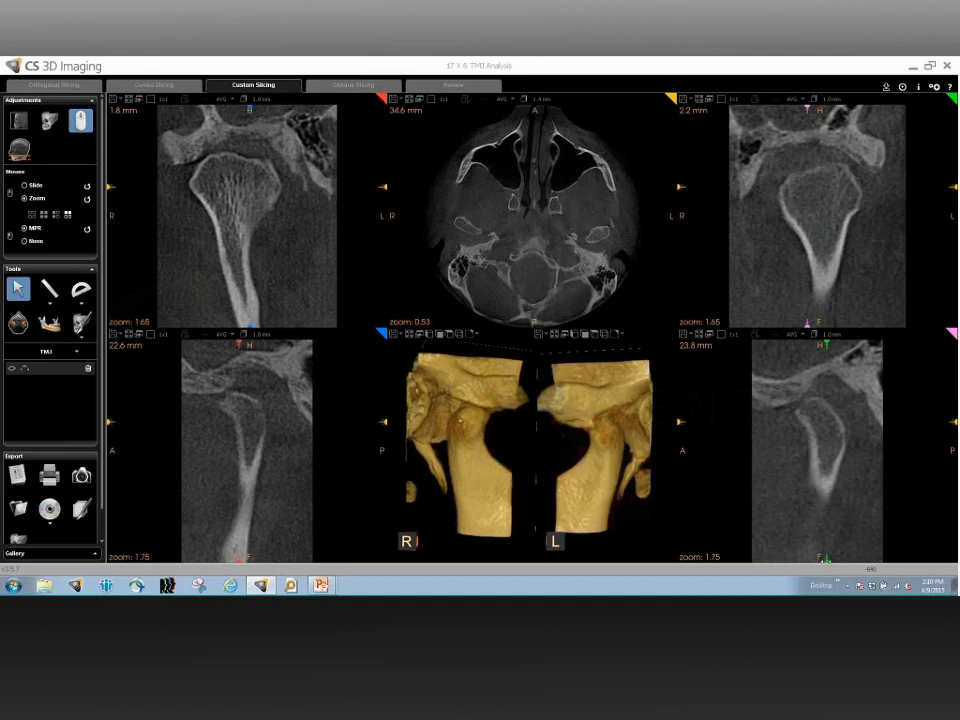
drag(826, 560, 822, 560)
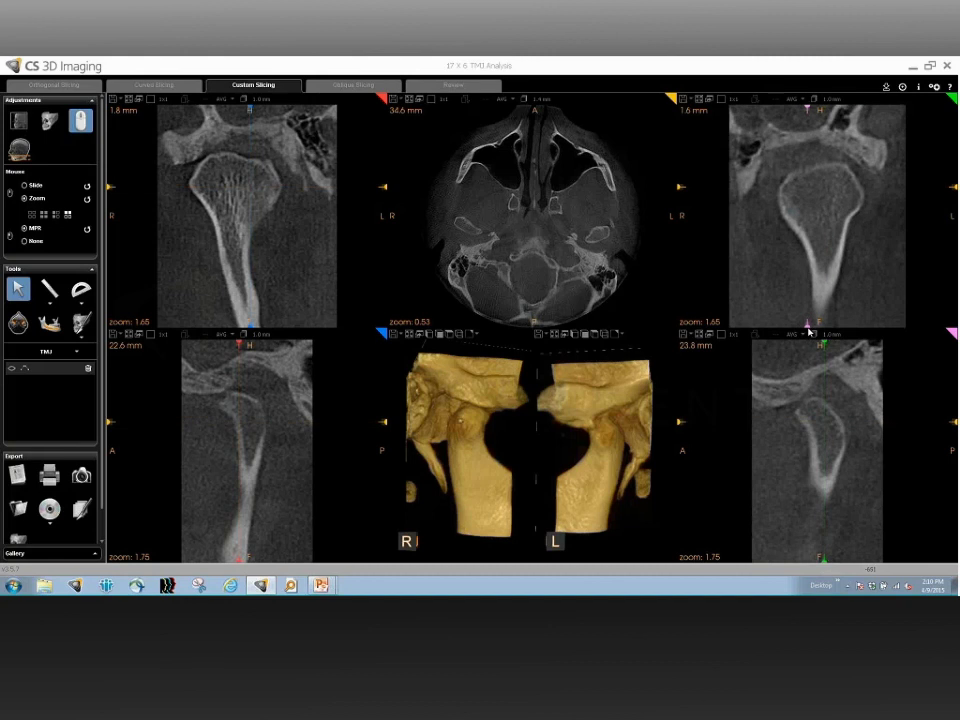
drag(808, 322, 775, 334)
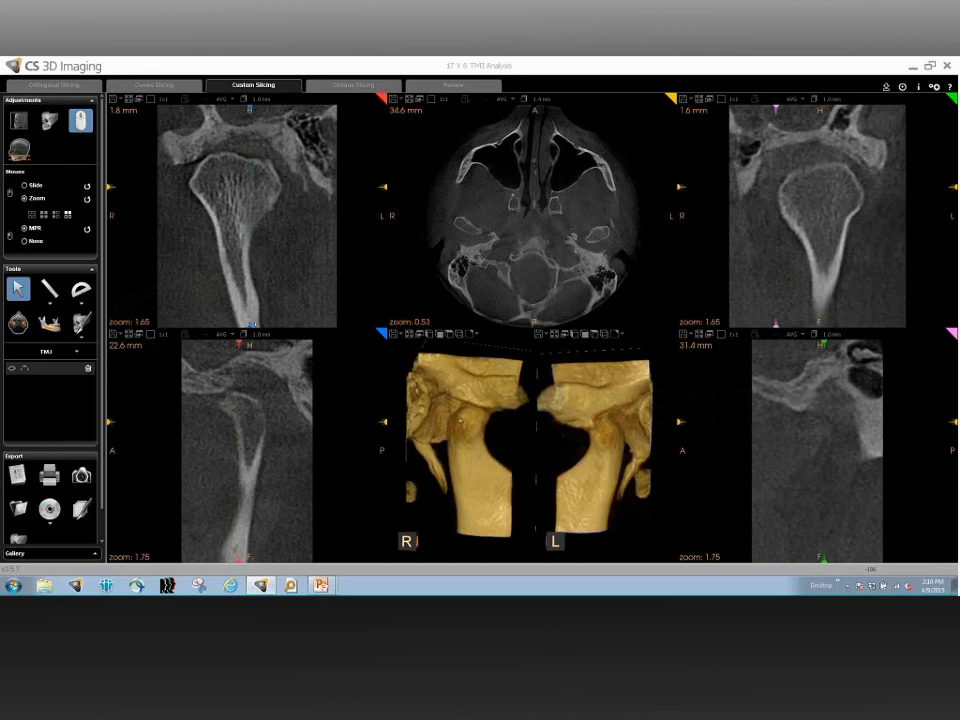
Move the blue sagittal plane across the right condyle in both directions, ending at about 19.2 mm
mouse_move(251, 325)
mouse_down()
mouse_move(187, 325)
mouse_move(217, 325)
mouse_up()
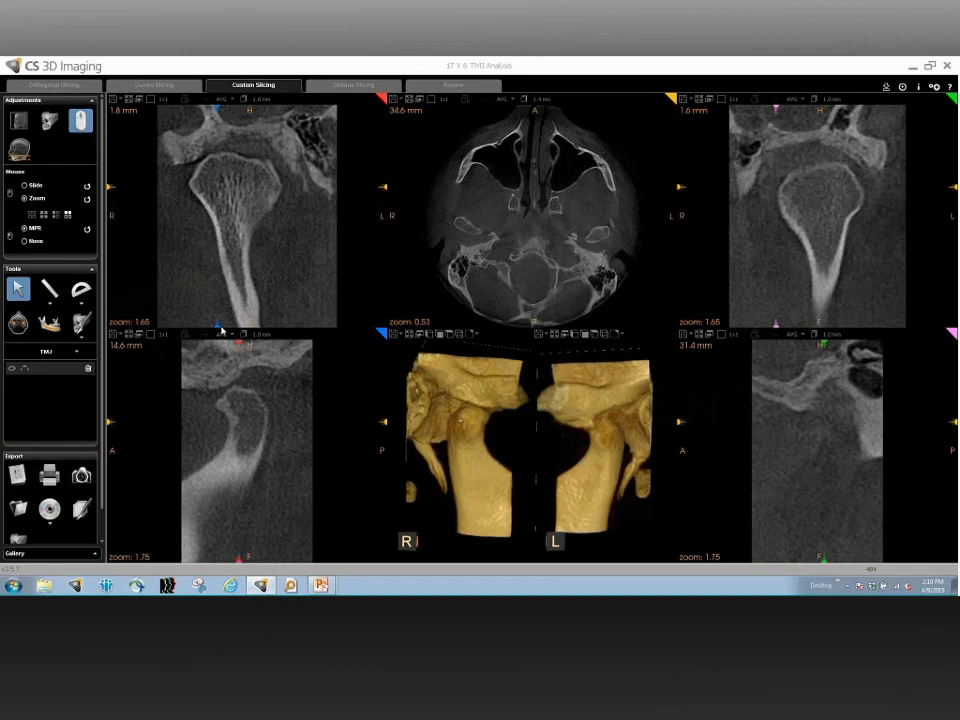
drag(222, 318, 232, 325)
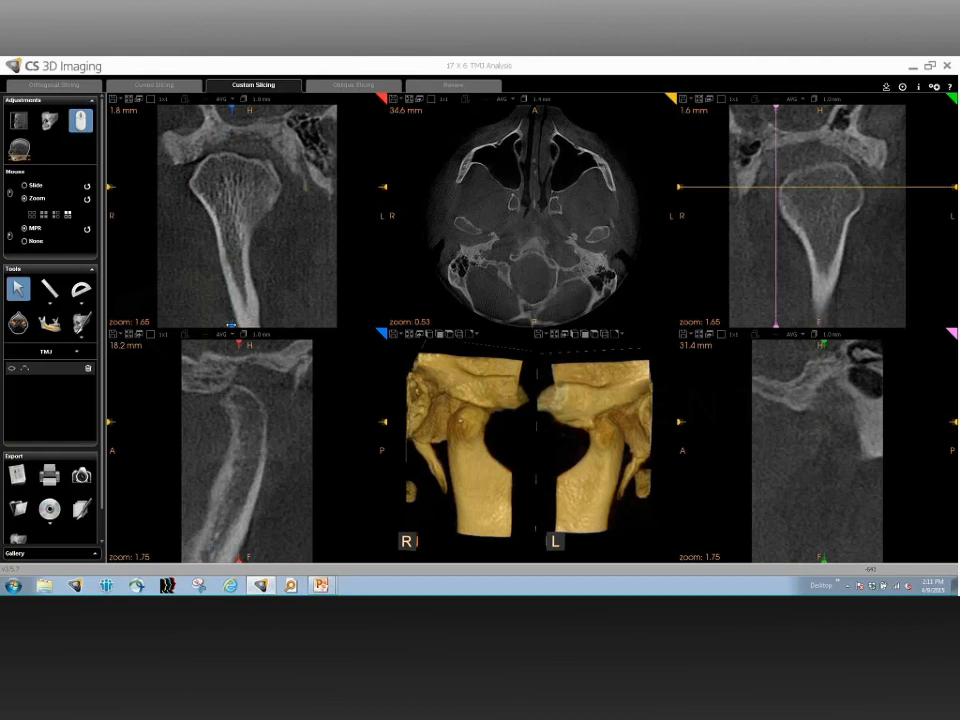
drag(233, 330, 284, 325)
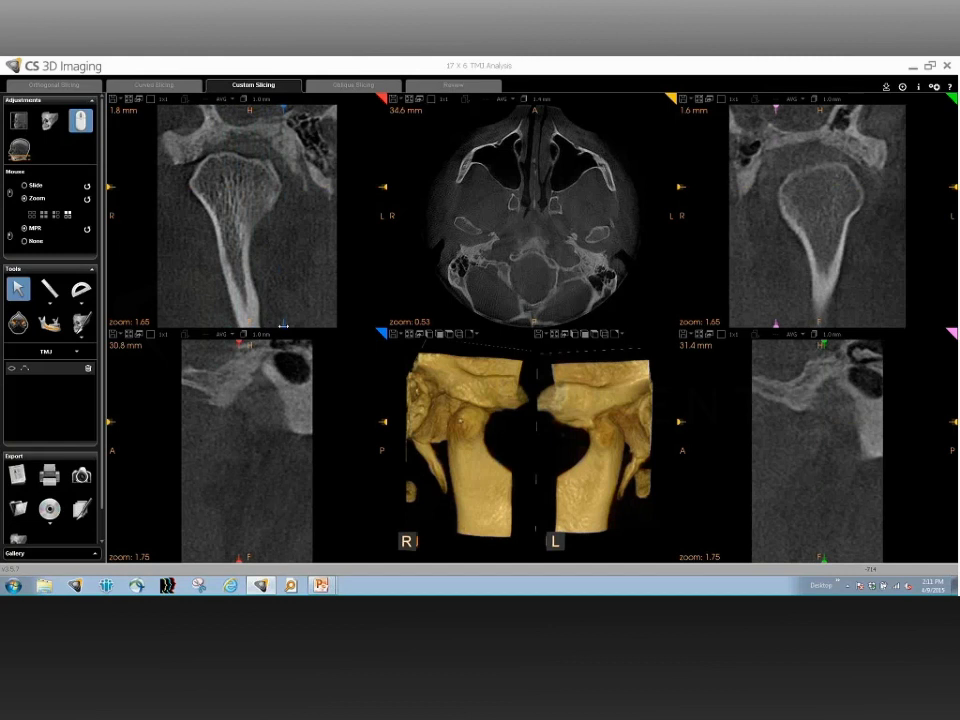
drag(284, 325, 236, 324)
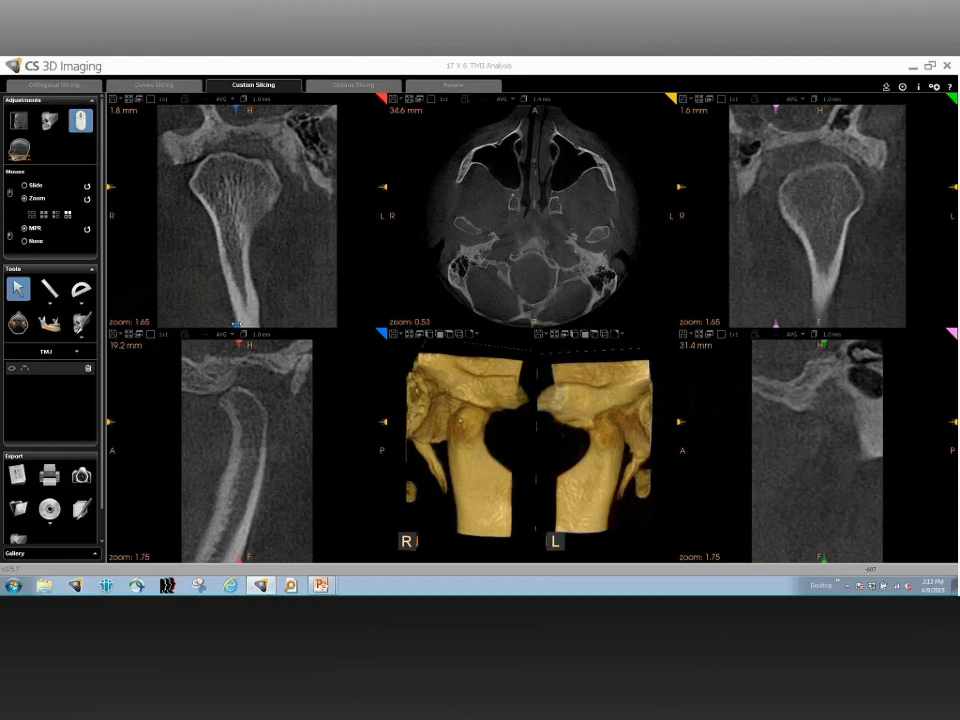
Switch to the PowerPoint slide show with the Carestream University slide
key(alt+Tab)
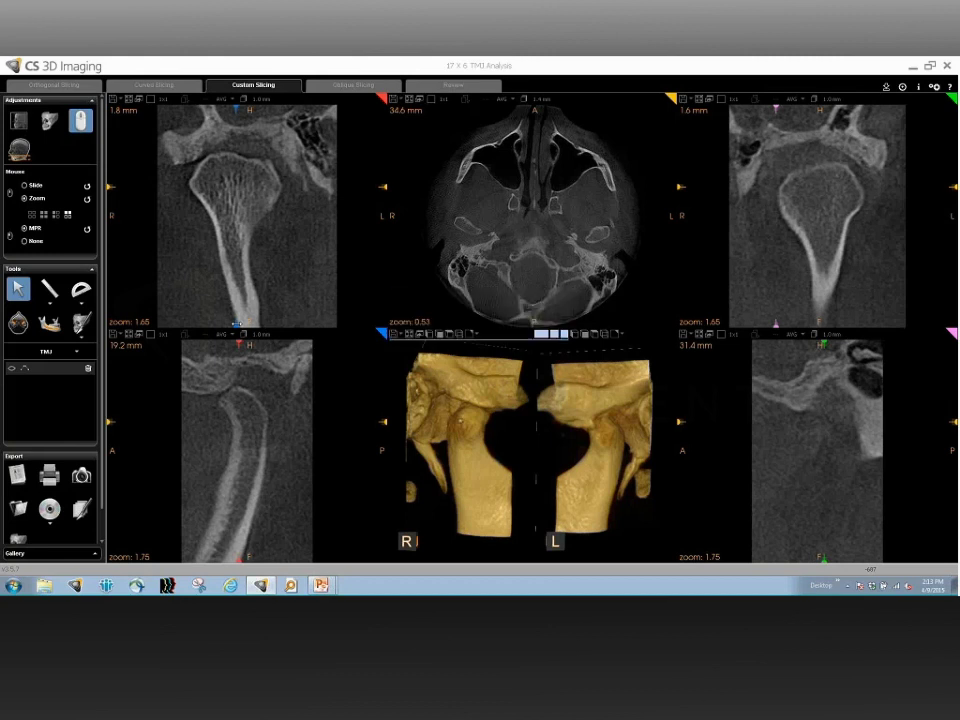
key(alt+Tab)
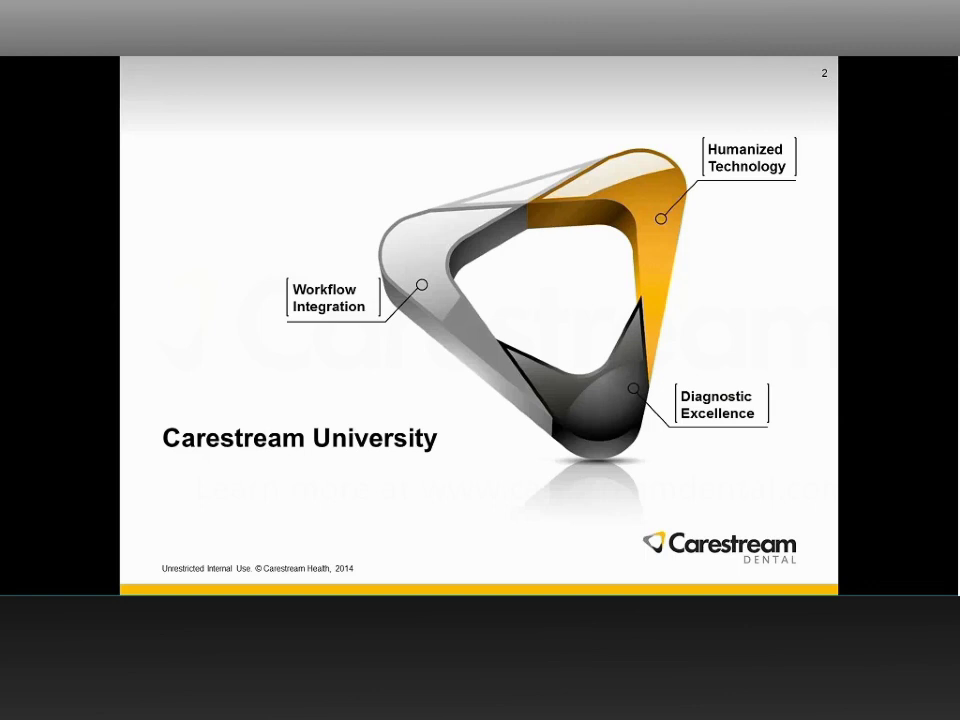